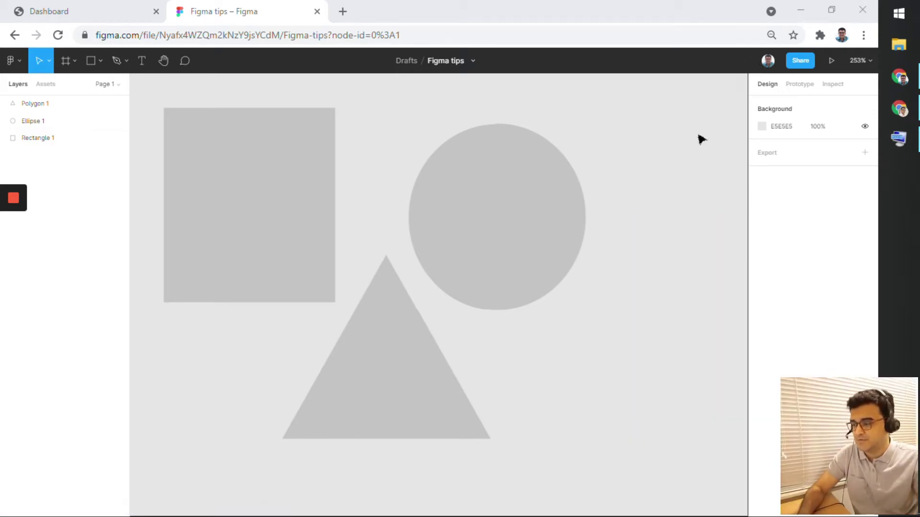
Step: Move Ellipse 1 up-left from X 47, Y -290 to X 29, Y -293, just above the triangle
{"action": "left_click_drag", "start_coordinate": [677, 168], "coordinate": [687, 194]}
{"action": "left_click", "coordinate": [536, 257]}
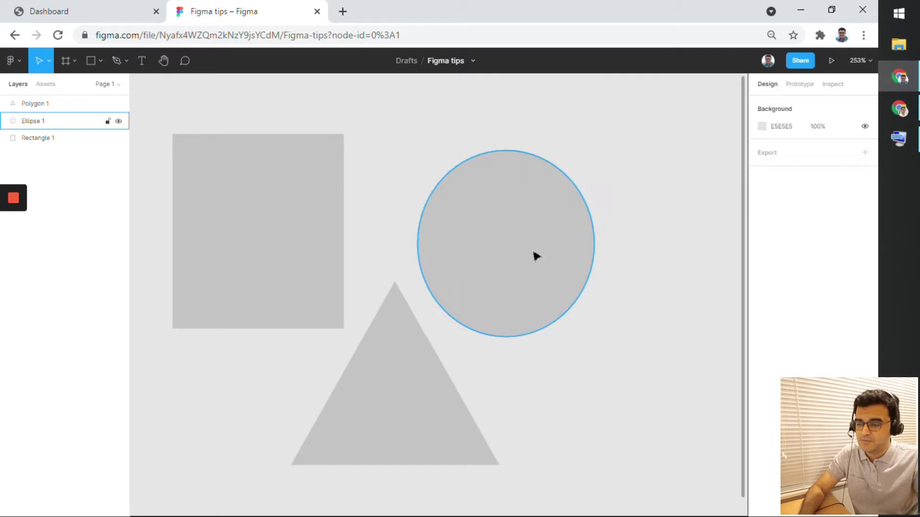
{"action": "scroll", "coordinate": [476, 266], "scroll_direction": "up", "scroll_amount": 1}
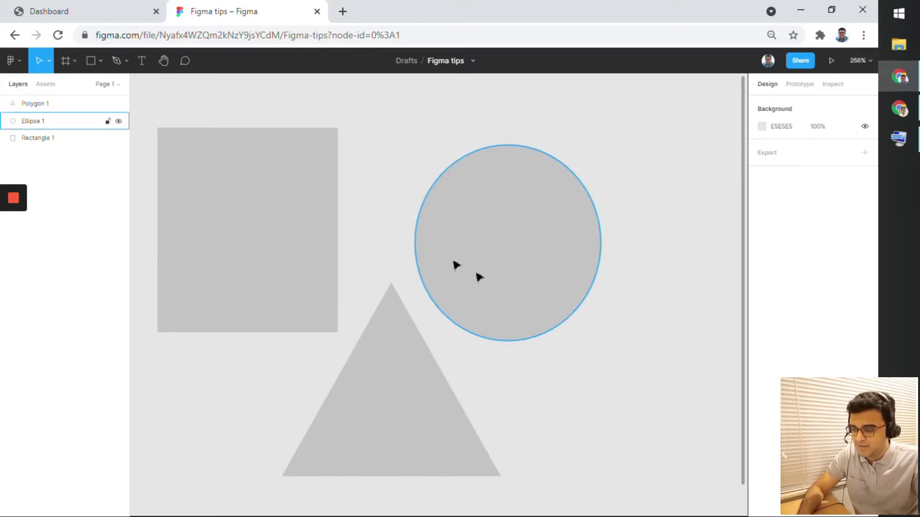
{"action": "left_click_drag", "start_coordinate": [479, 277], "coordinate": [456, 239]}
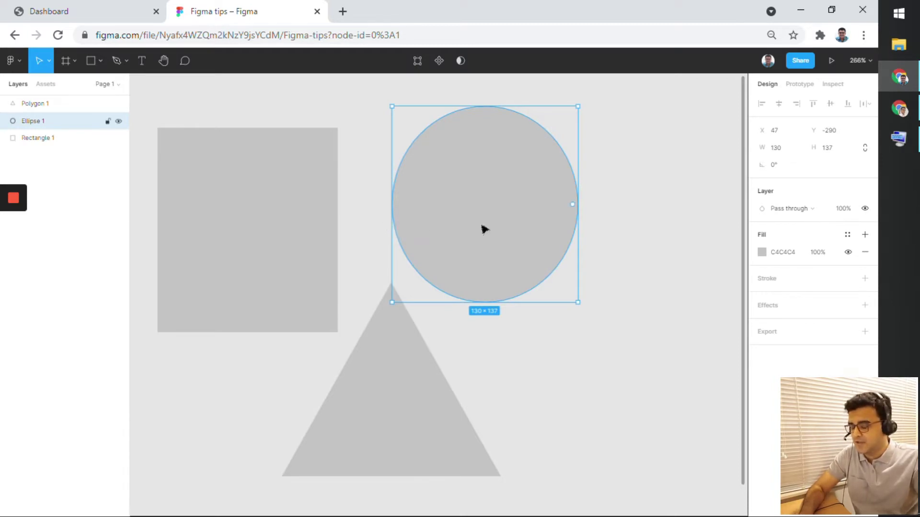
{"action": "left_click_drag", "start_coordinate": [487, 229], "coordinate": [464, 226]}
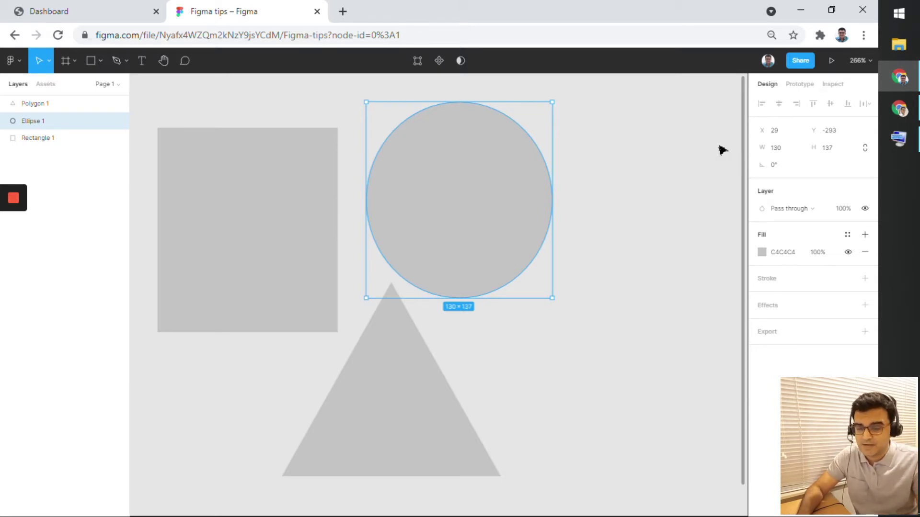
Step: Hide the Figma interface with Ctrl+\ from the On-Screen Keyboard, then close the keyboard
{"action": "left_click", "coordinate": [899, 140]}
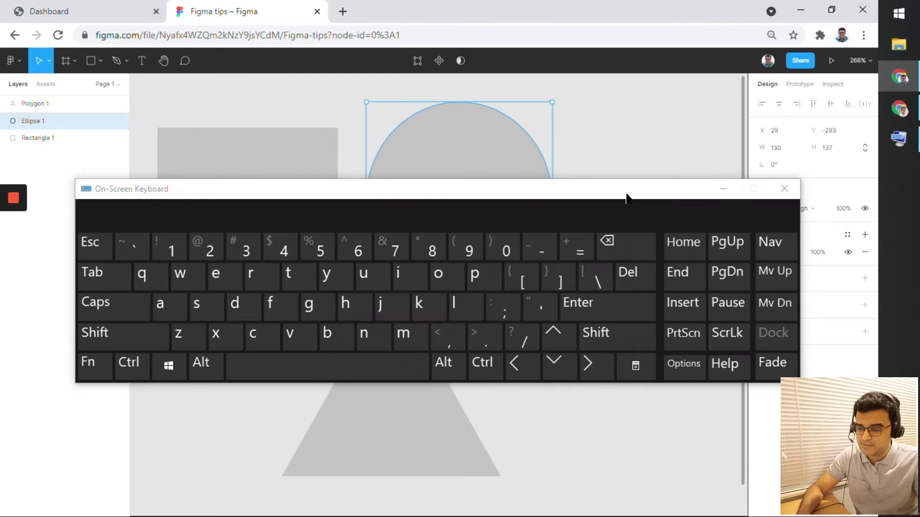
{"action": "left_click_drag", "start_coordinate": [627, 207], "coordinate": [615, 209]}
{"action": "key", "text": "ctrl"}
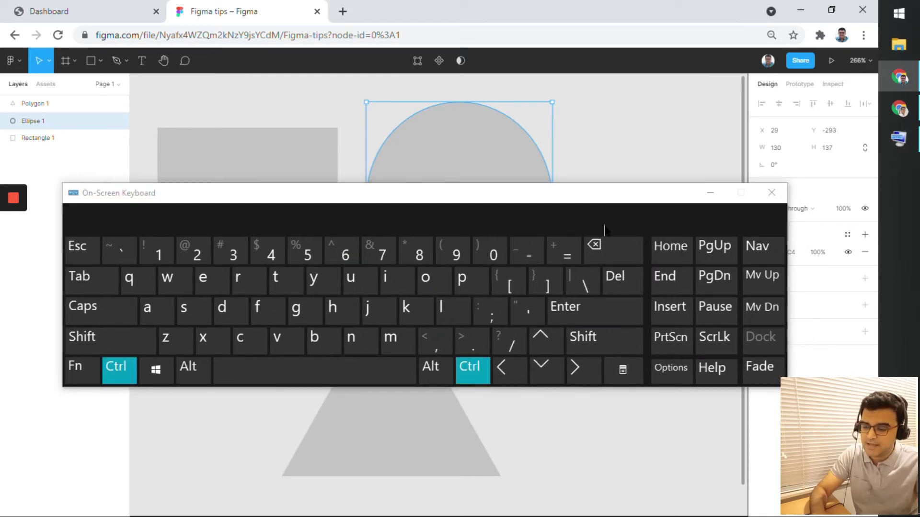
{"action": "left_click", "coordinate": [584, 281]}
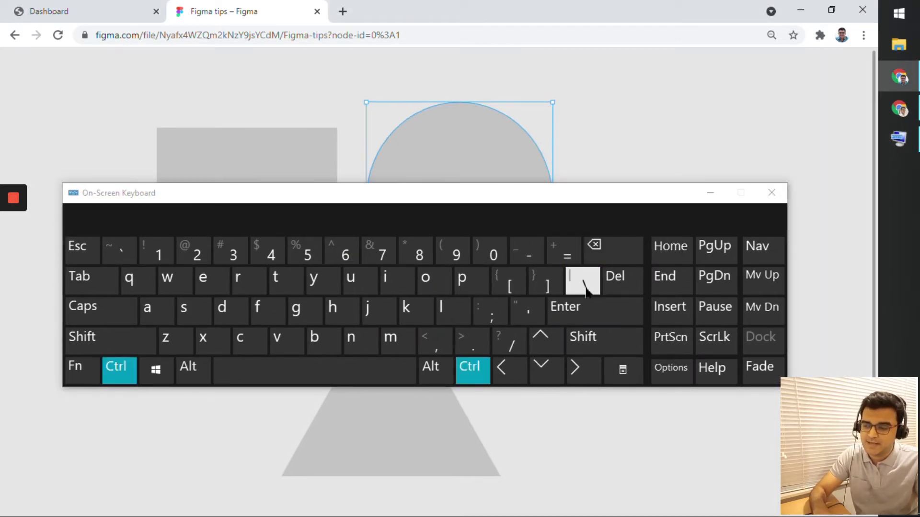
{"action": "left_click", "coordinate": [712, 193]}
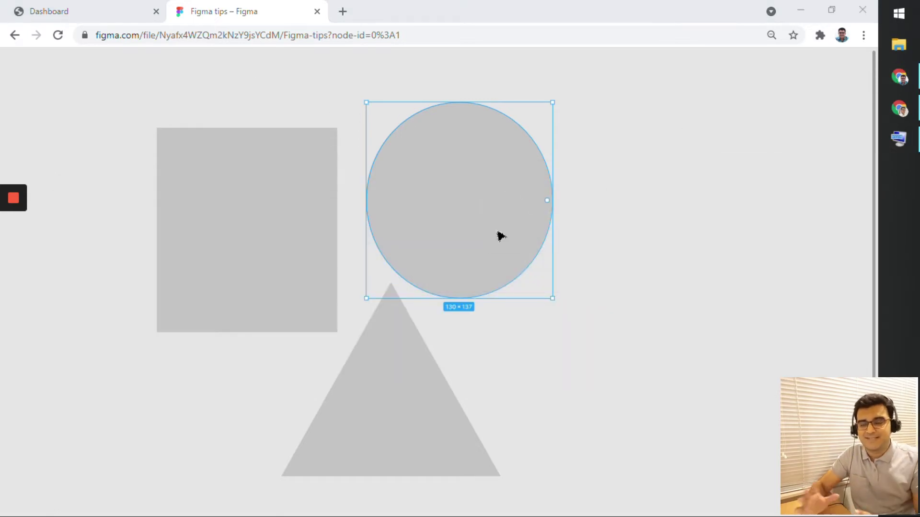
Step: Pen-draw a closed quadrilateral beside the circle, pulling its bottom-left vertex outward to 73.5 by 50.5
{"action": "left_click_drag", "start_coordinate": [630, 261], "coordinate": [553, 267]}
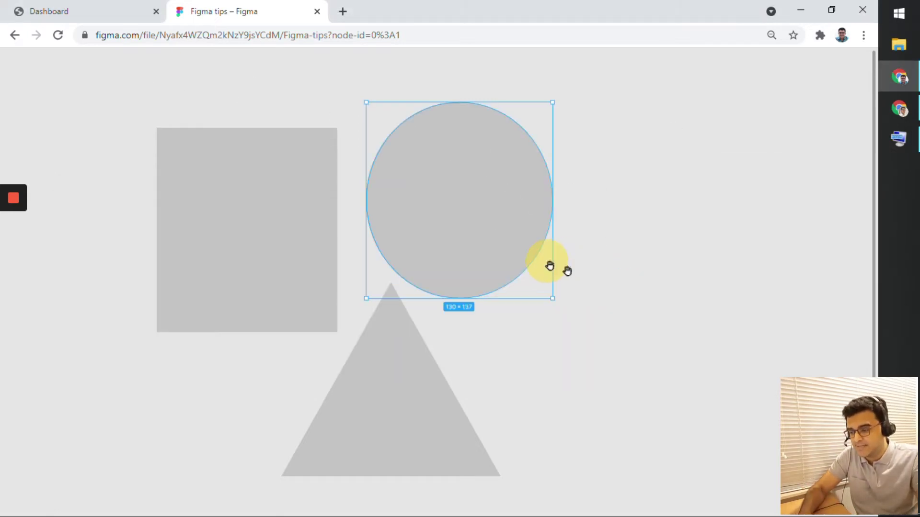
{"action": "scroll", "coordinate": [518, 284], "scroll_direction": "up", "scroll_amount": 2}
{"action": "scroll", "coordinate": [546, 255], "scroll_direction": "up", "scroll_amount": 2}
{"action": "scroll", "coordinate": [544, 256], "scroll_direction": "up", "scroll_amount": 2}
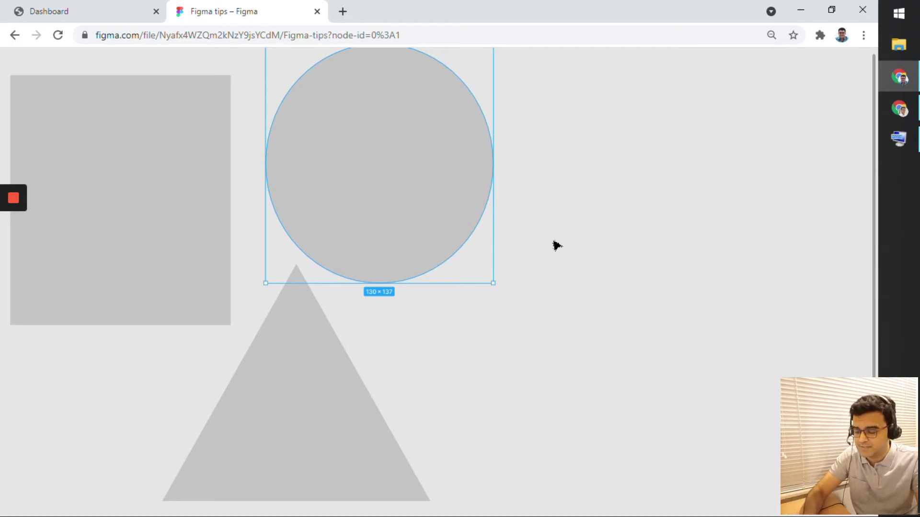
{"action": "key", "text": "p"}
{"action": "left_click", "coordinate": [544, 200]}
{"action": "left_click", "coordinate": [630, 198]}
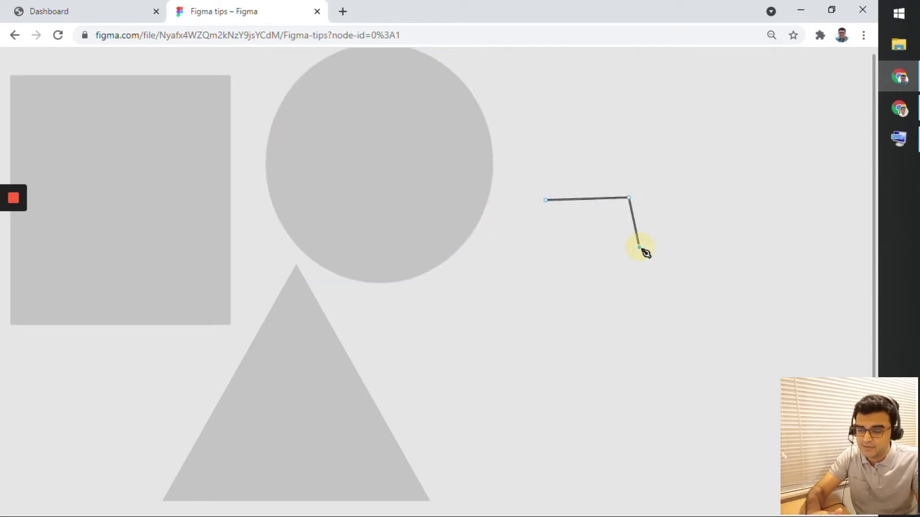
{"action": "left_click", "coordinate": [639, 248]}
{"action": "left_click", "coordinate": [567, 248]}
{"action": "left_click", "coordinate": [546, 201]}
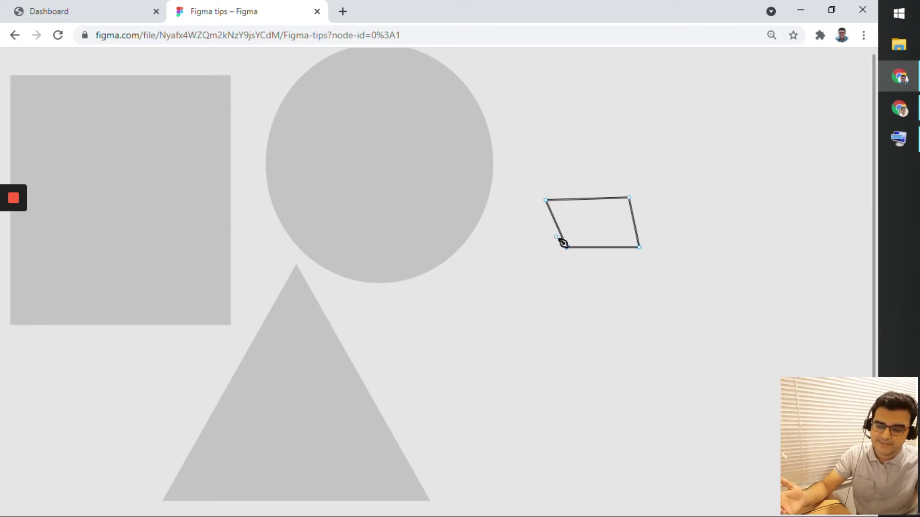
{"action": "left_click_drag", "start_coordinate": [566, 249], "coordinate": [516, 288]}
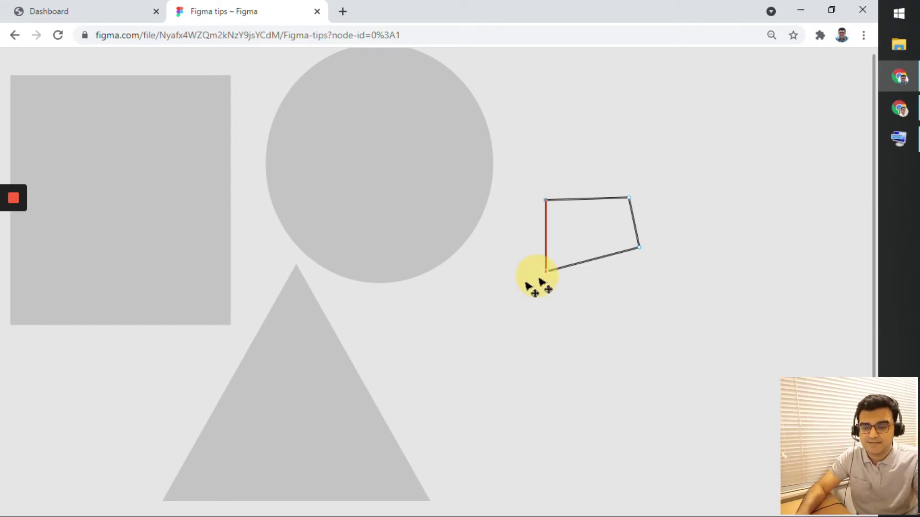
{"action": "double_click", "coordinate": [554, 331]}
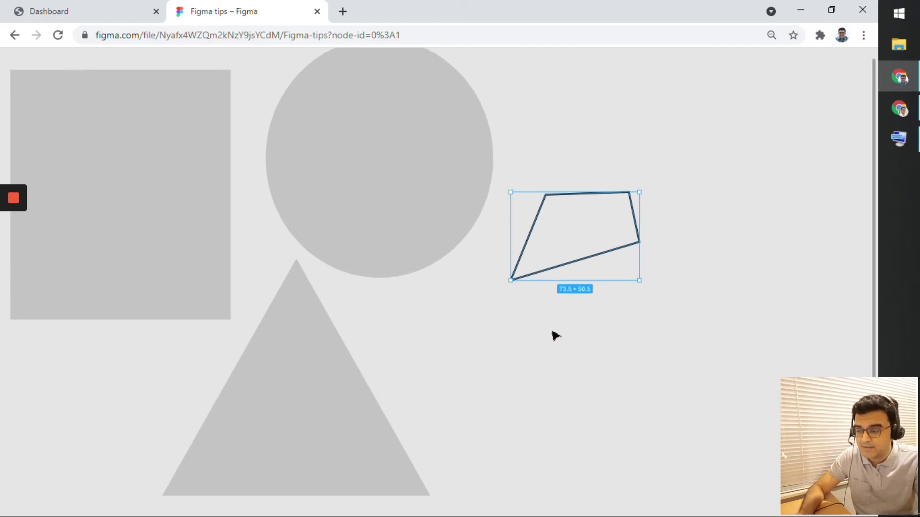
{"action": "scroll", "coordinate": [553, 334], "scroll_direction": "down", "scroll_amount": 3}
{"action": "scroll", "coordinate": [554, 336], "scroll_direction": "up", "scroll_amount": 1}
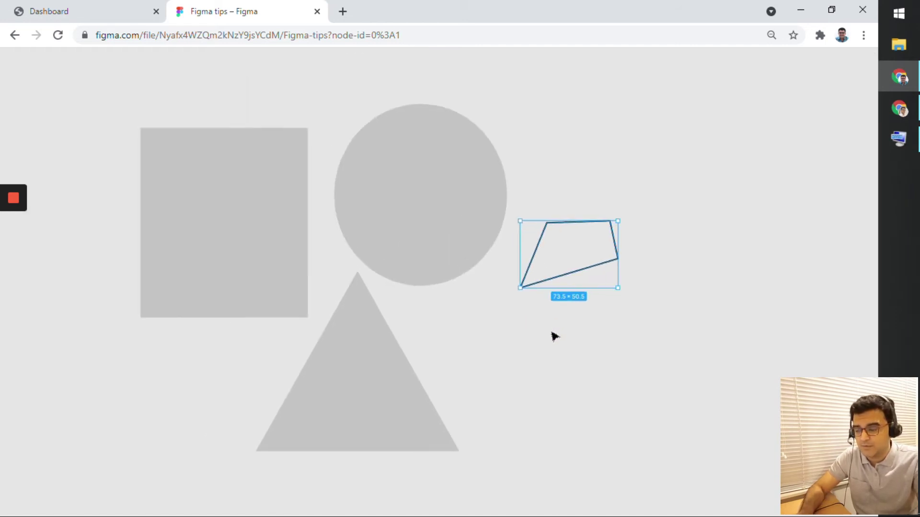
Step: Show the Figma interface with Ctrl+\ from the reopened On-Screen Keyboard, then dismiss the keyboard
{"action": "left_click", "coordinate": [898, 139]}
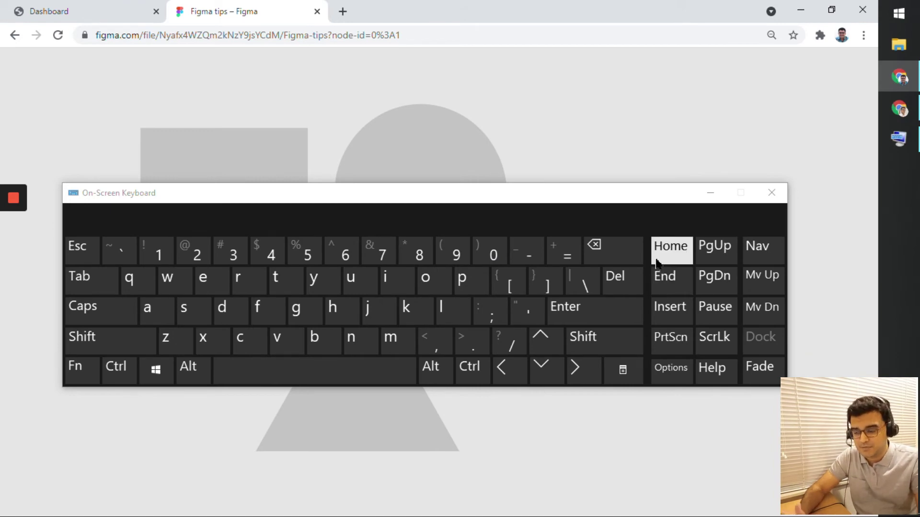
{"action": "key", "text": "ctrl"}
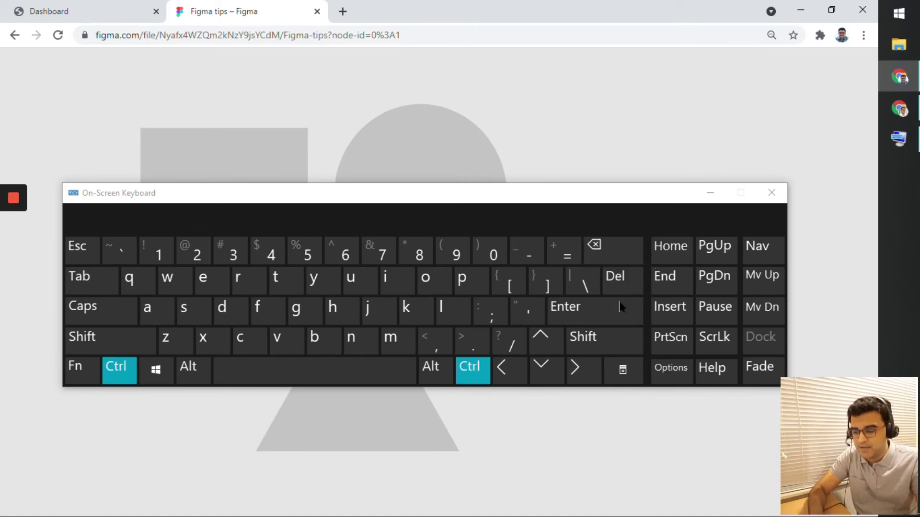
{"action": "left_click", "coordinate": [583, 281]}
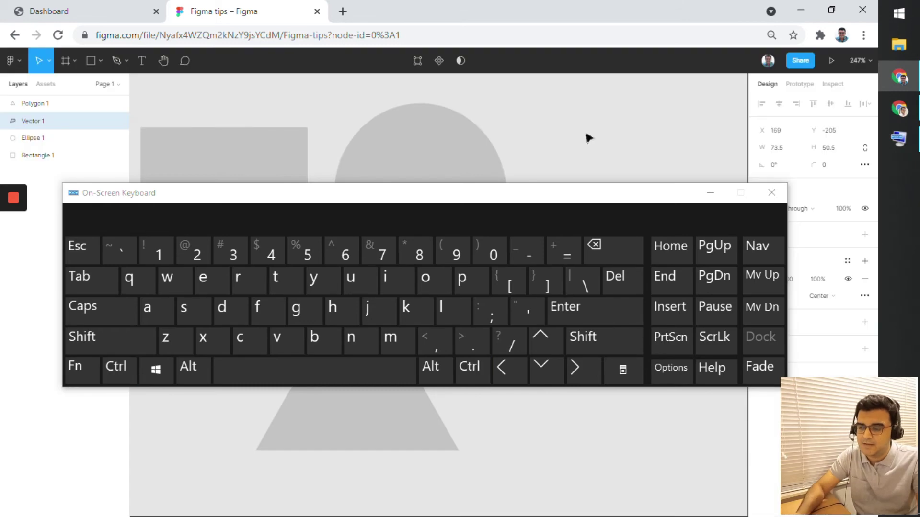
{"action": "left_click", "coordinate": [711, 193]}
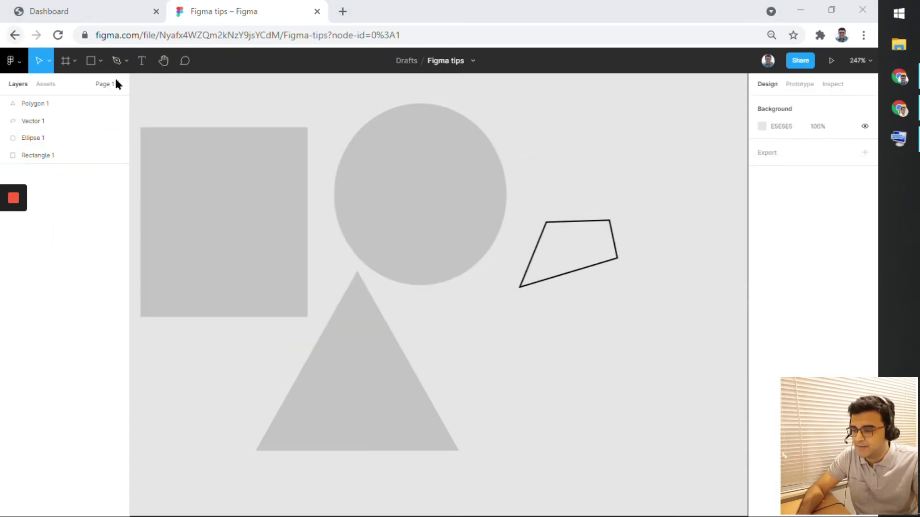
{"action": "left_click", "coordinate": [646, 200]}
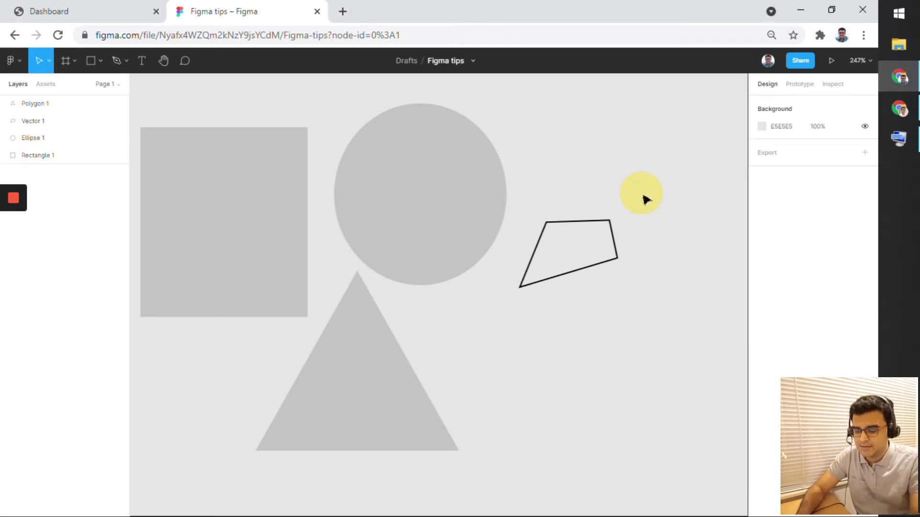
{"action": "key", "text": "ctrl+backslash"}
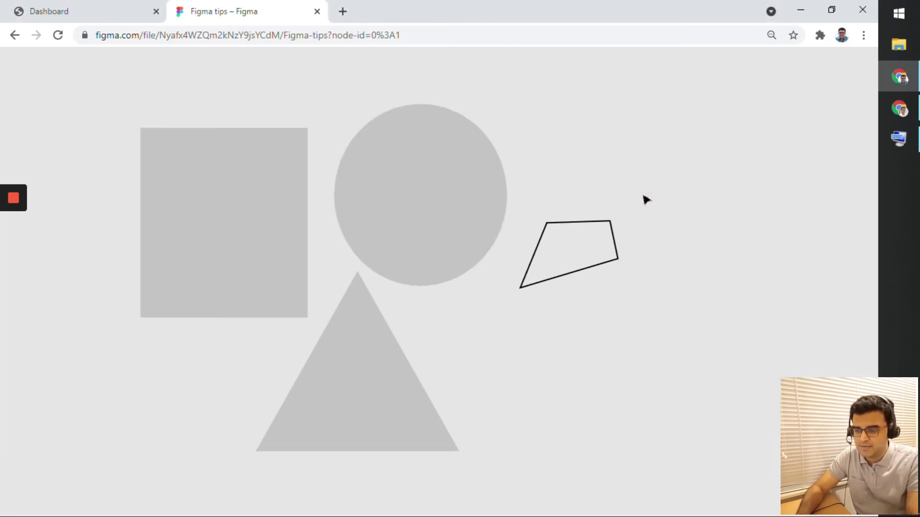
{"action": "key", "text": "ctrl+backslash"}
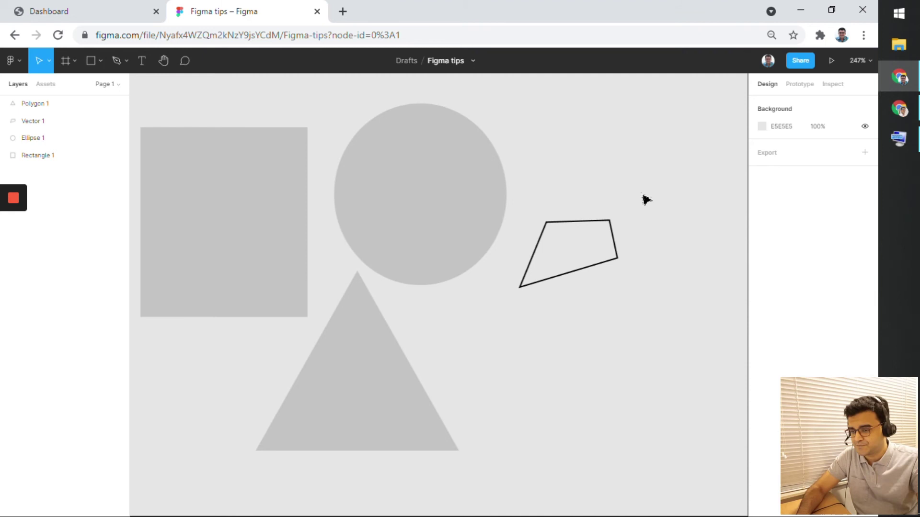